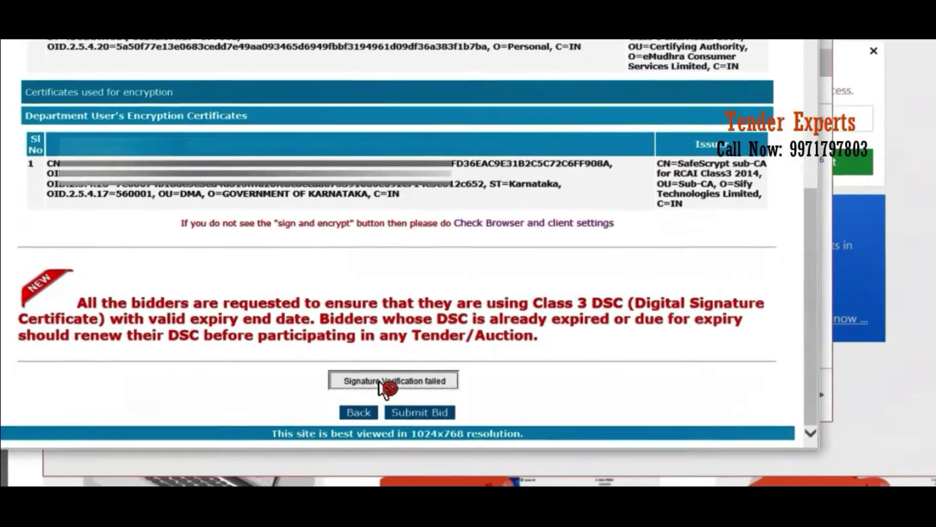
Step: Retry signing the bid so the Choose Certificate dialog offers the DSC certificate
click(383, 382)
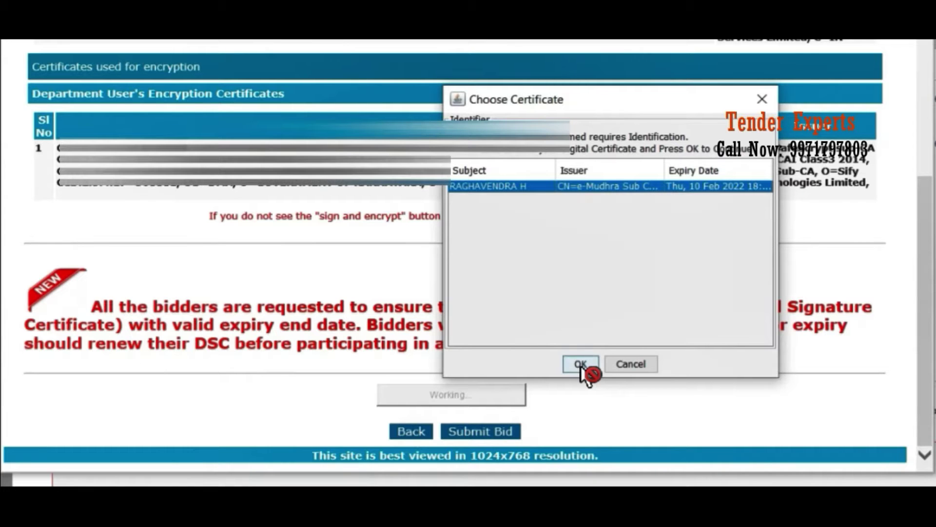
Step: Submit the DSC certificate, dismiss the local file system access error, and retry signing
click(581, 364)
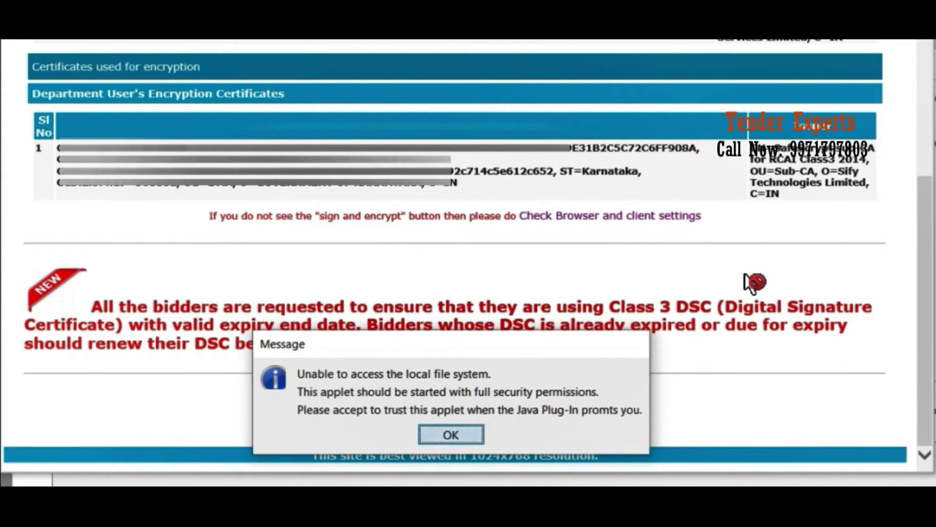
key(Return)
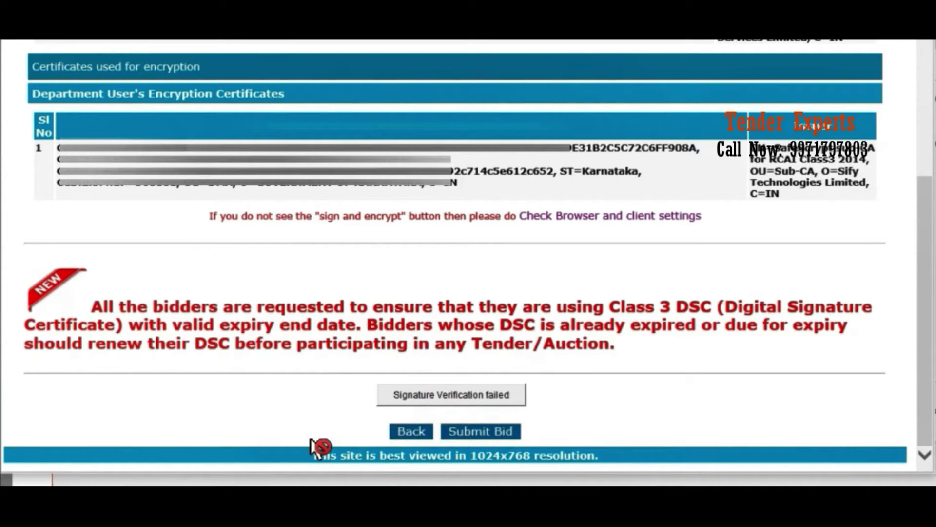
click(418, 396)
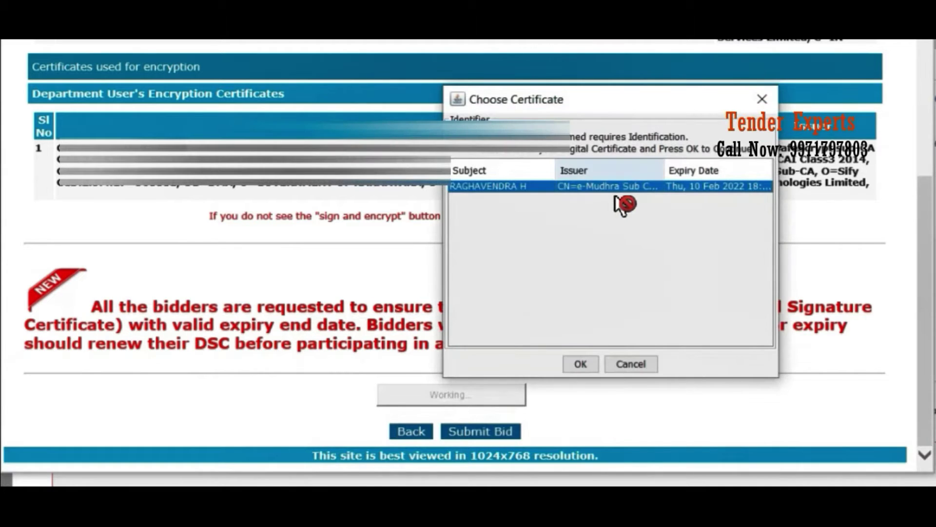
Step: Confirm the DSC certificate in Choose Certificate for another signing attempt
click(581, 365)
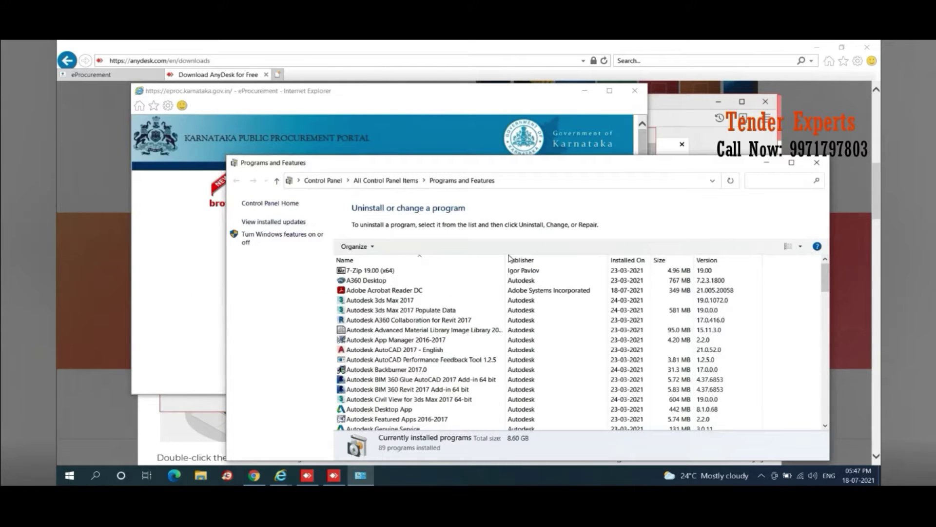
Step: Find Java 8 Update 291 in the installed programs list and uninstall it
click(468, 349)
key(j)
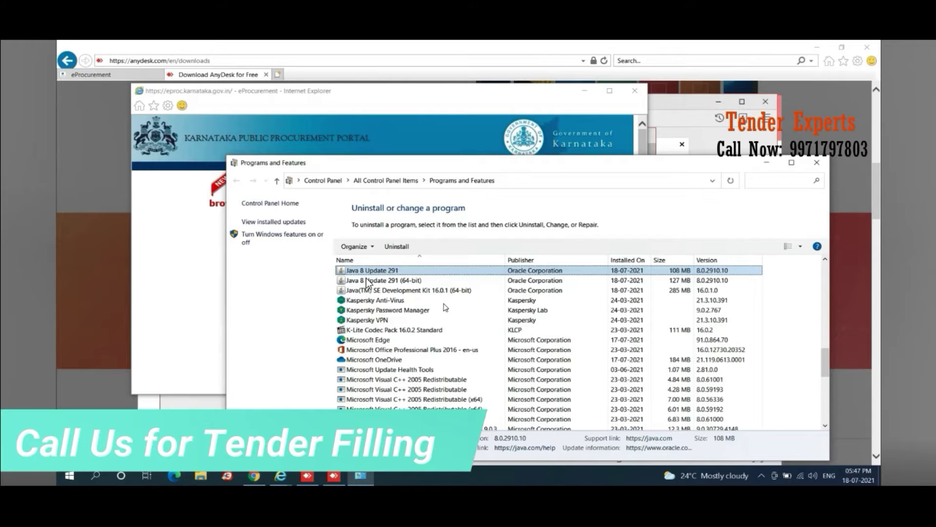
double_click(424, 274)
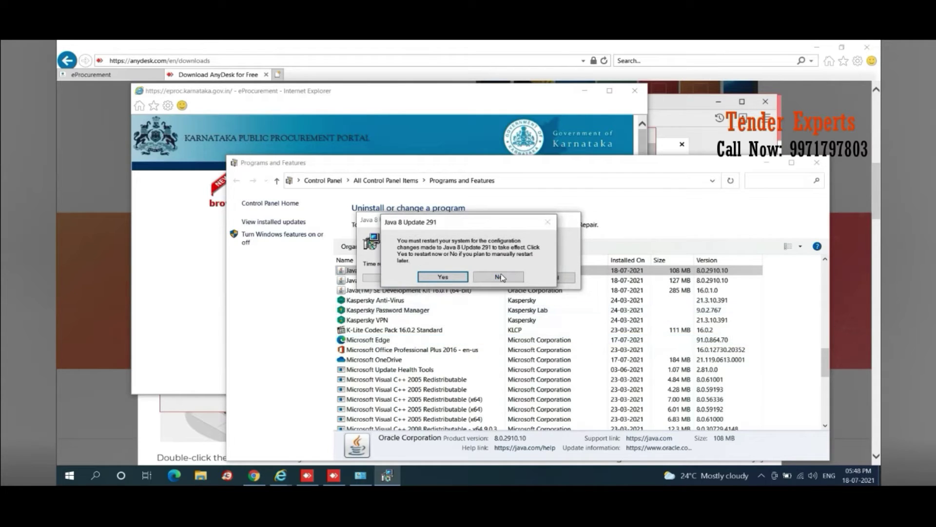
Step: Decline the restart after the Java removal and run the downloaded Java setup from Chrome
click(499, 276)
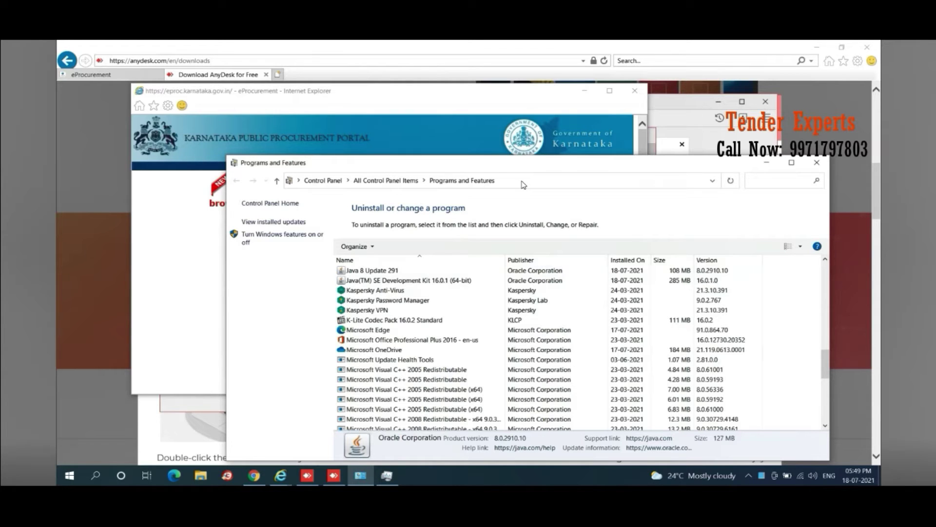
click(493, 188)
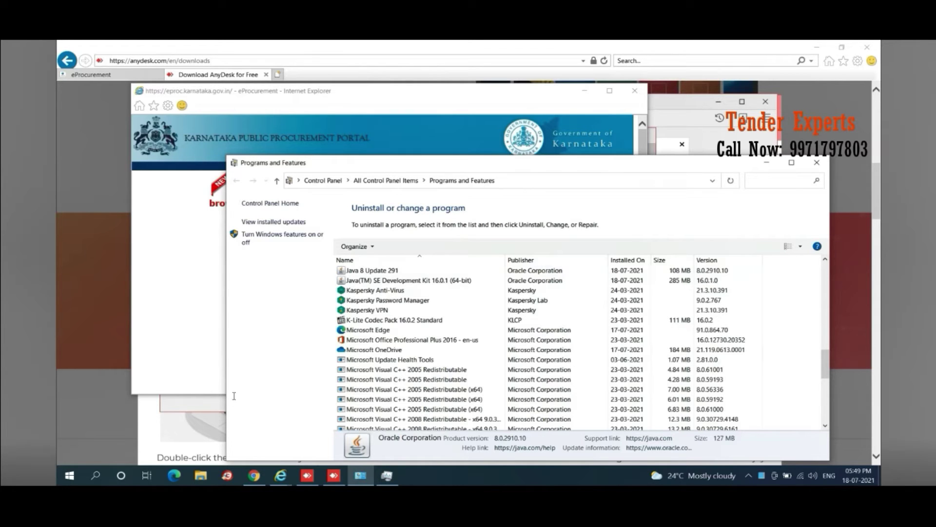
click(253, 479)
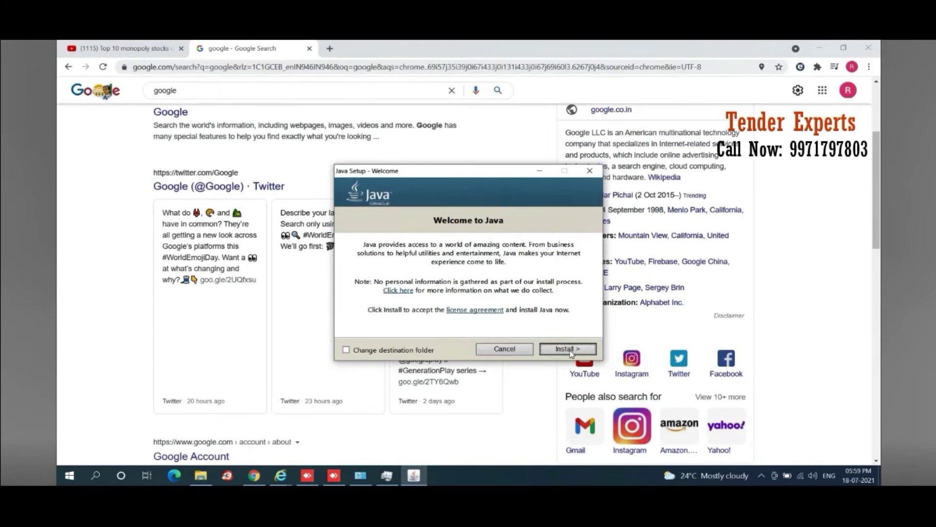
Step: Install Java from the Welcome screen and close setup once it reports success
click(568, 348)
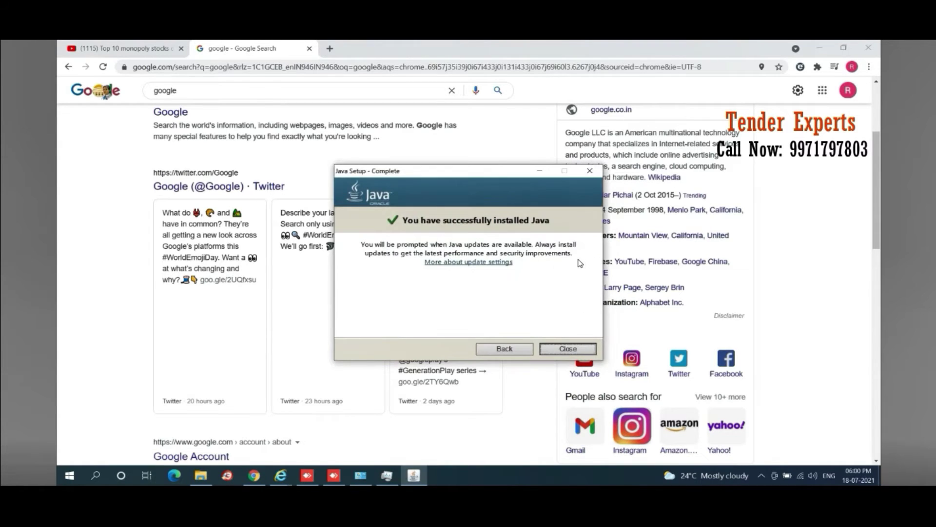
click(568, 350)
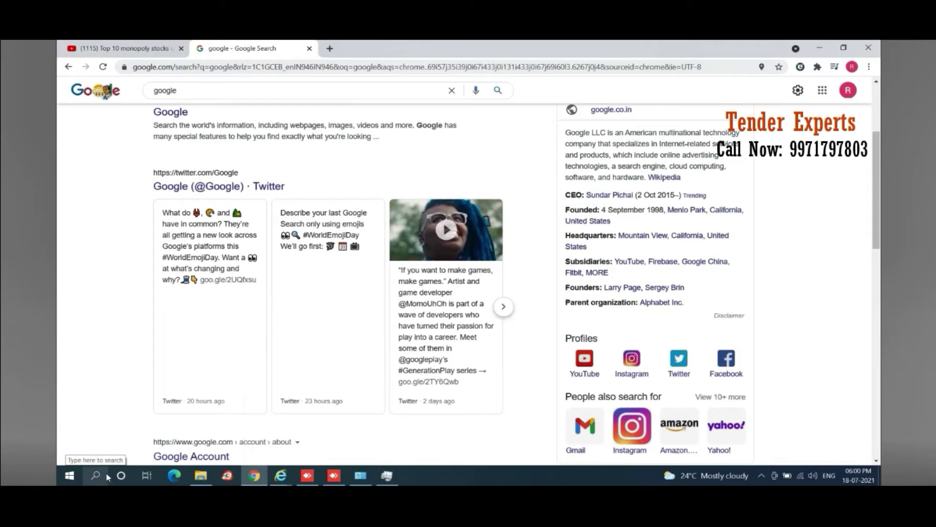
Step: Search Windows for 'java' and launch Configure Java
click(122, 476)
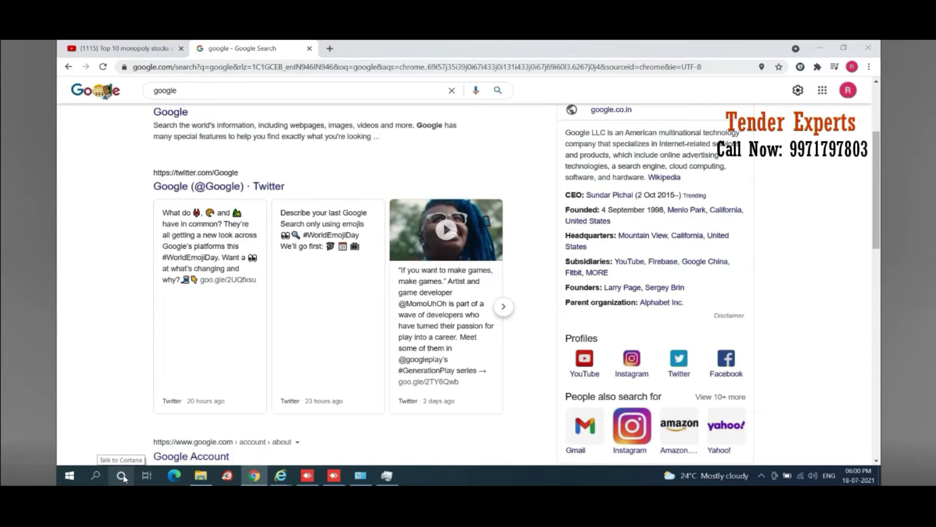
click(95, 476)
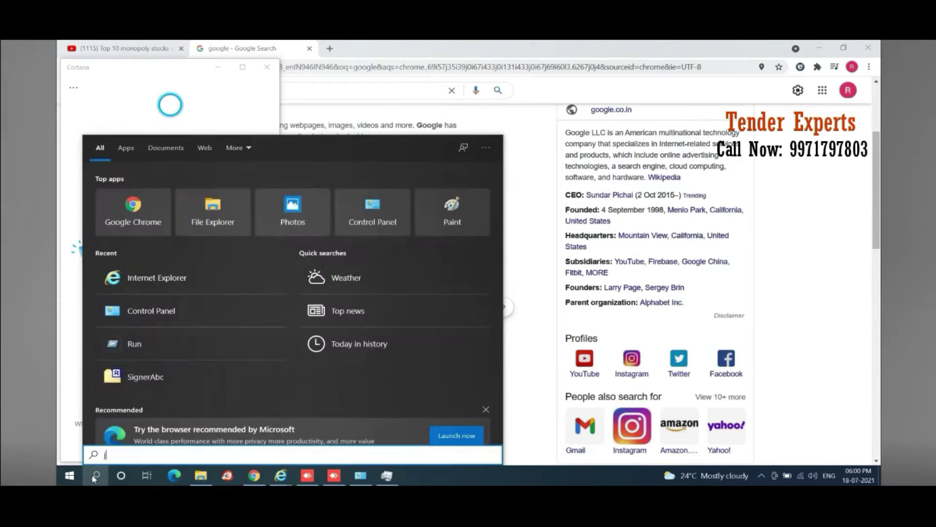
text(java)
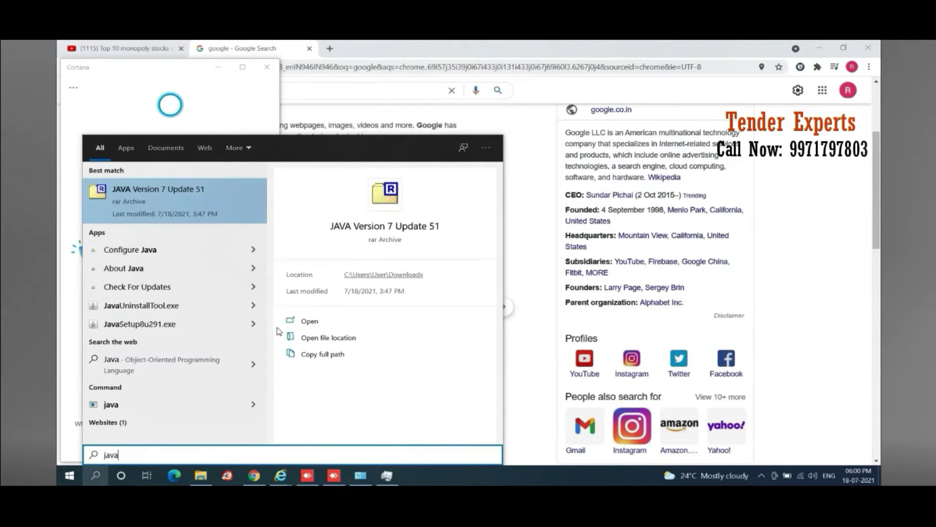
click(143, 250)
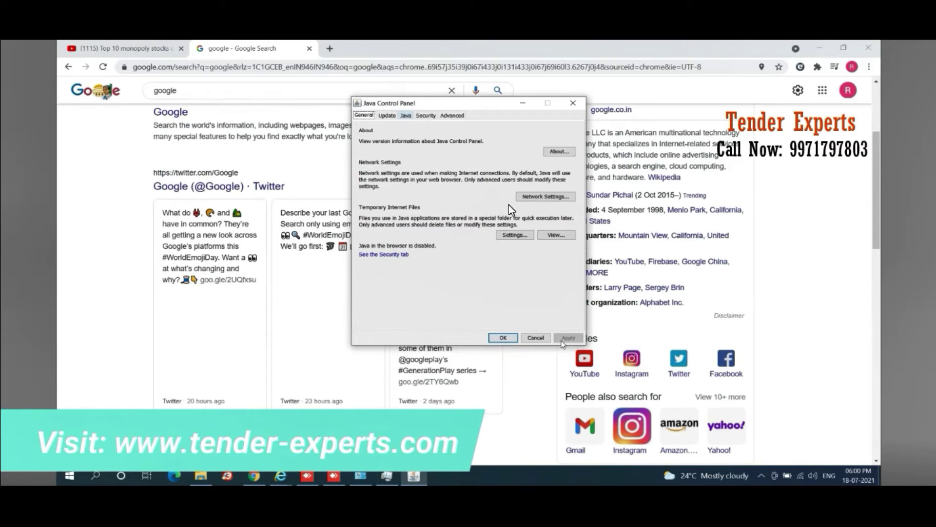
click(426, 116)
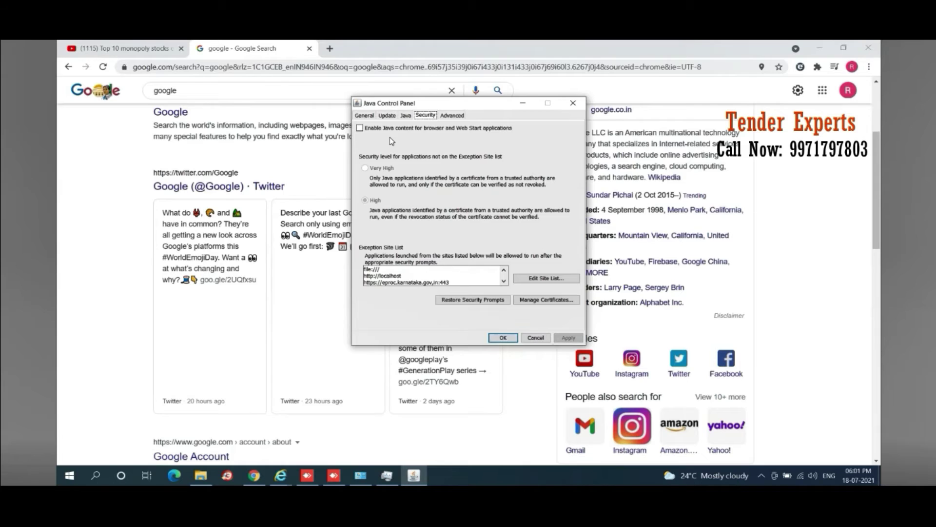
Step: Tick 'Enable Java content for browser and Web Start applications', apply it, and acknowledge the plug-in message
click(361, 129)
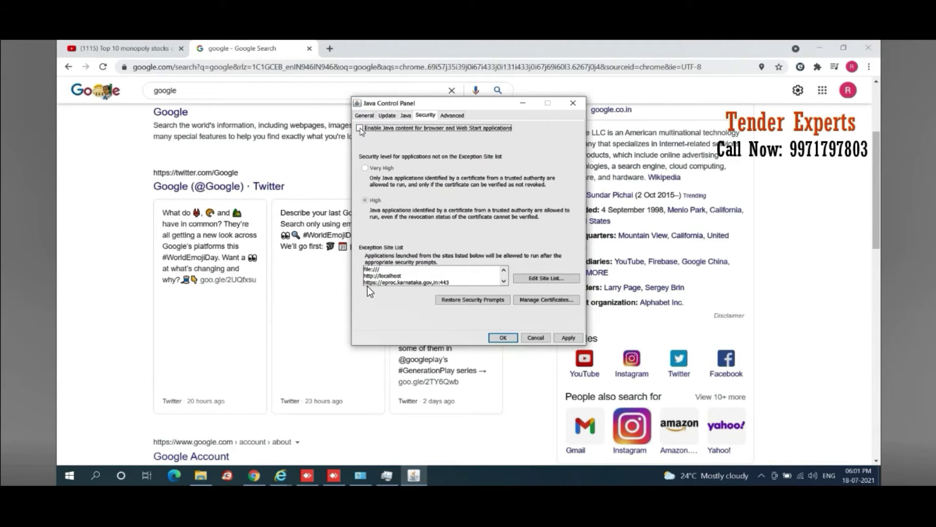
key(space)
click(568, 337)
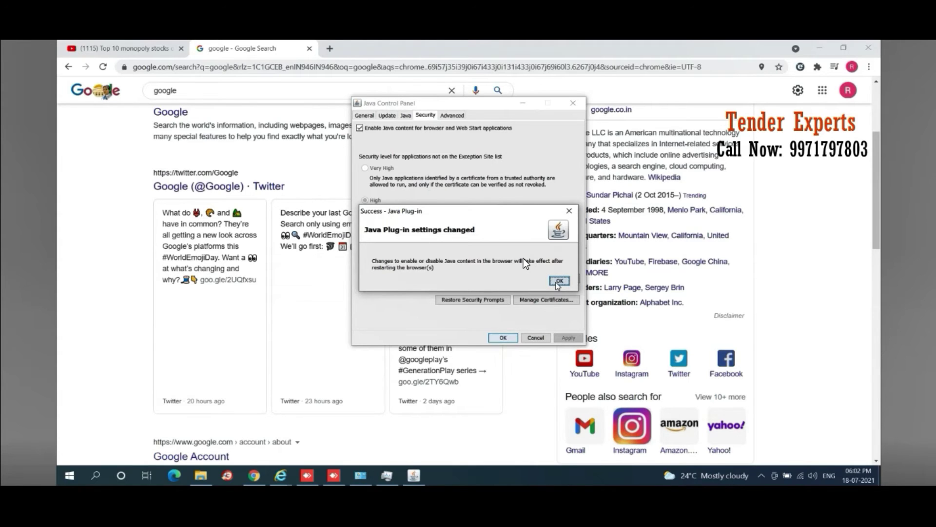
click(558, 281)
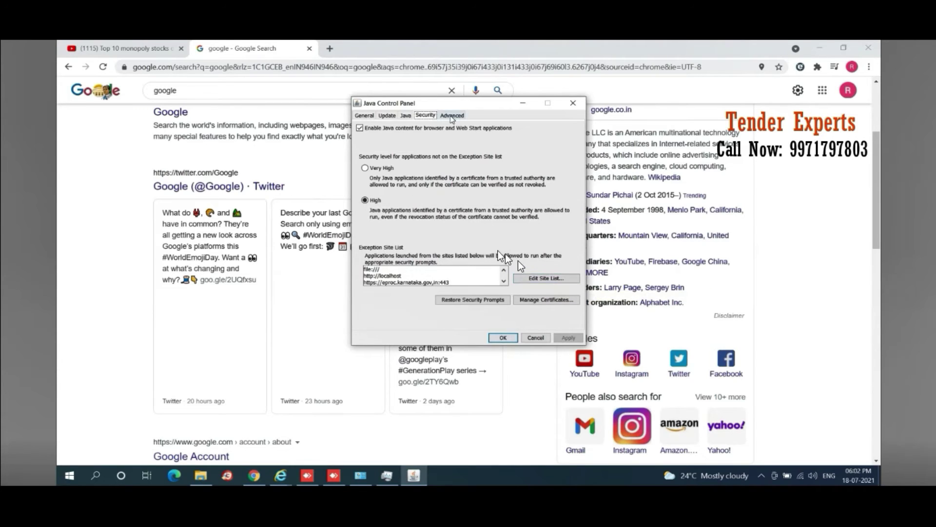
Step: On the Advanced tab, untick tracing, applet lifecycle exceptions and logging, then save with OK
click(452, 116)
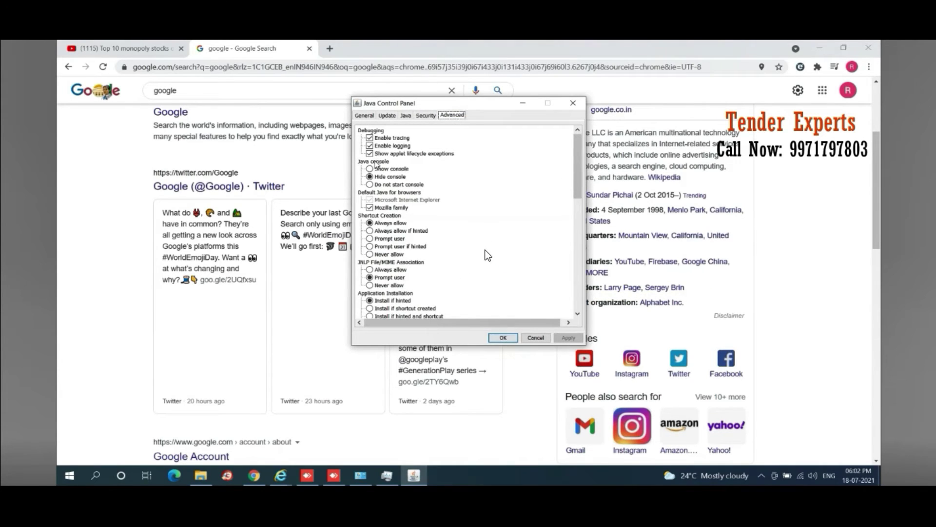
click(370, 138)
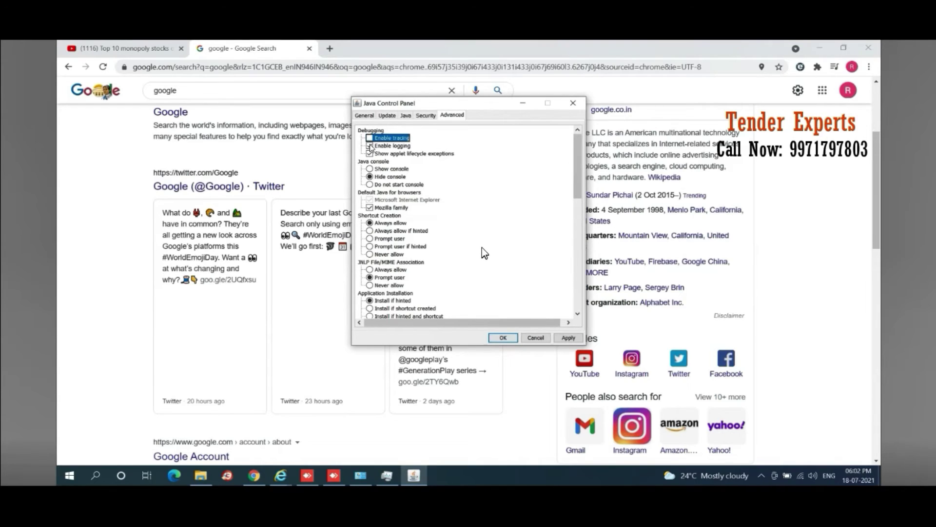
click(413, 154)
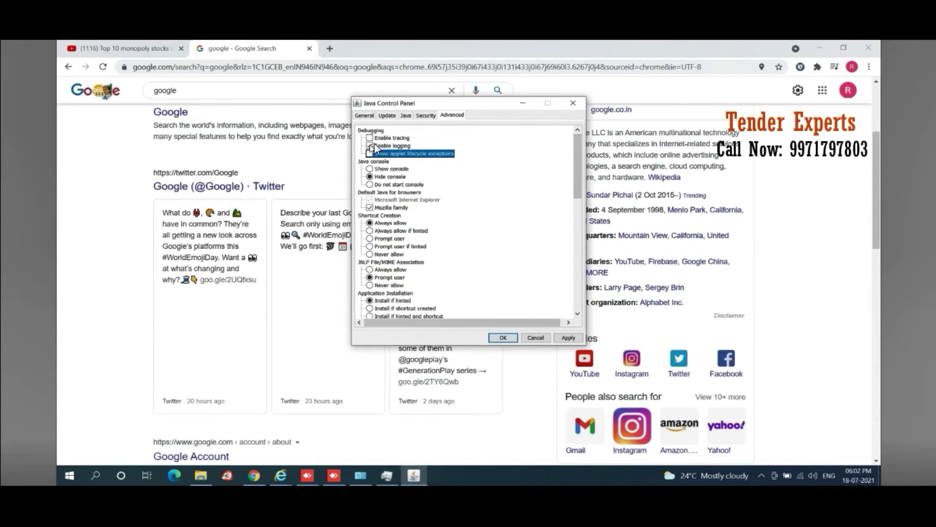
click(374, 145)
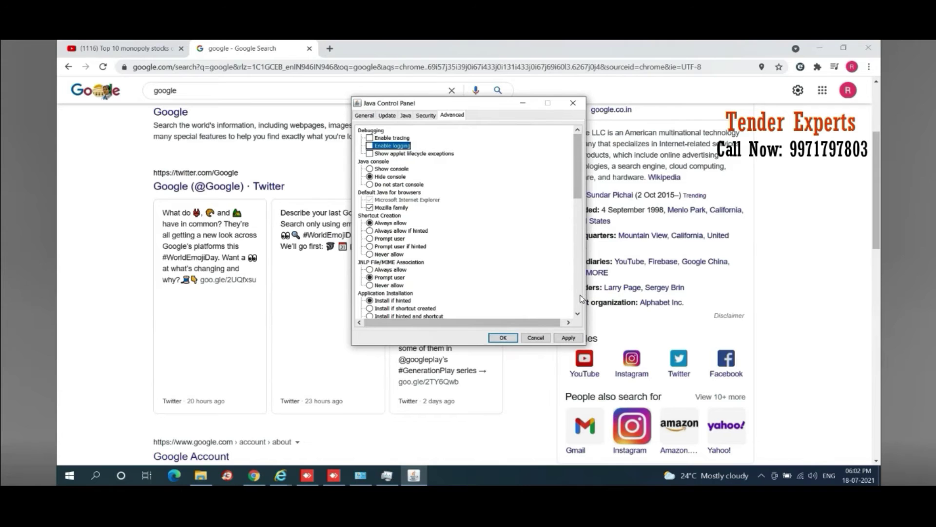
scroll(579, 303, down, 10)
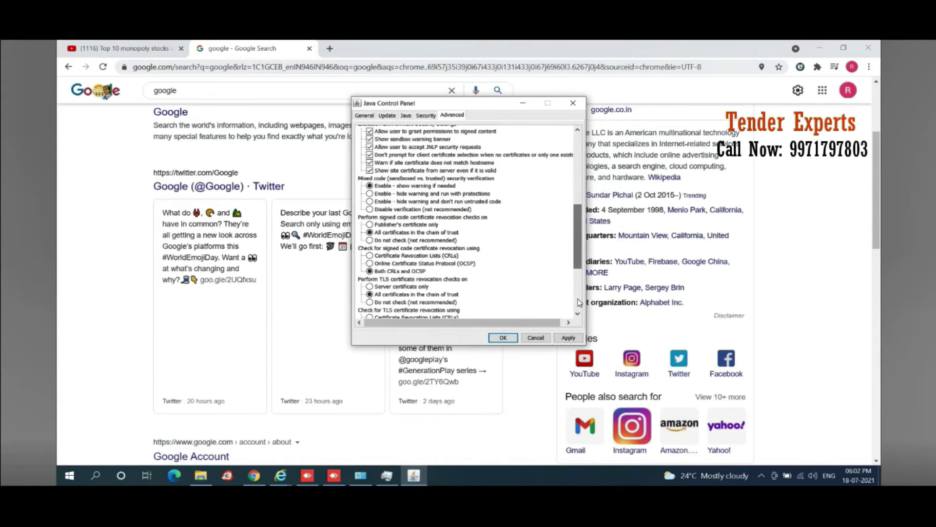
scroll(578, 312, down, 5)
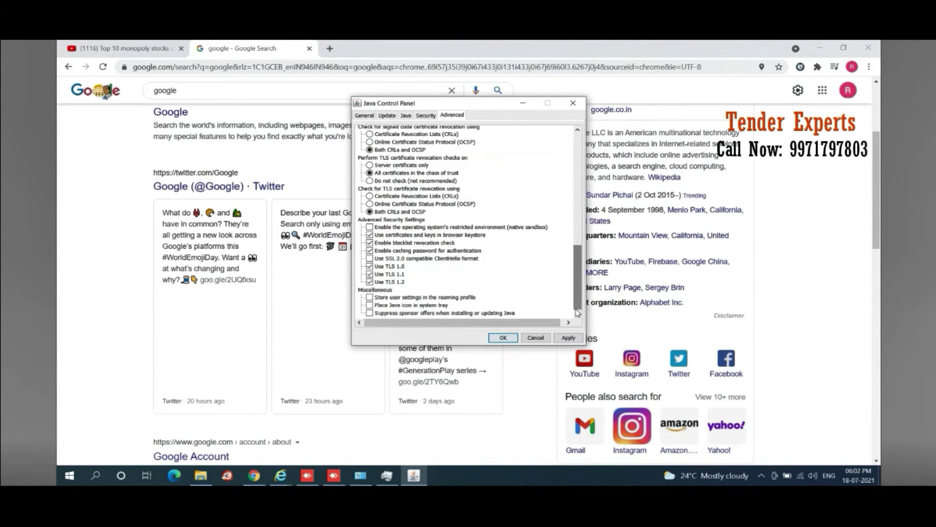
click(503, 338)
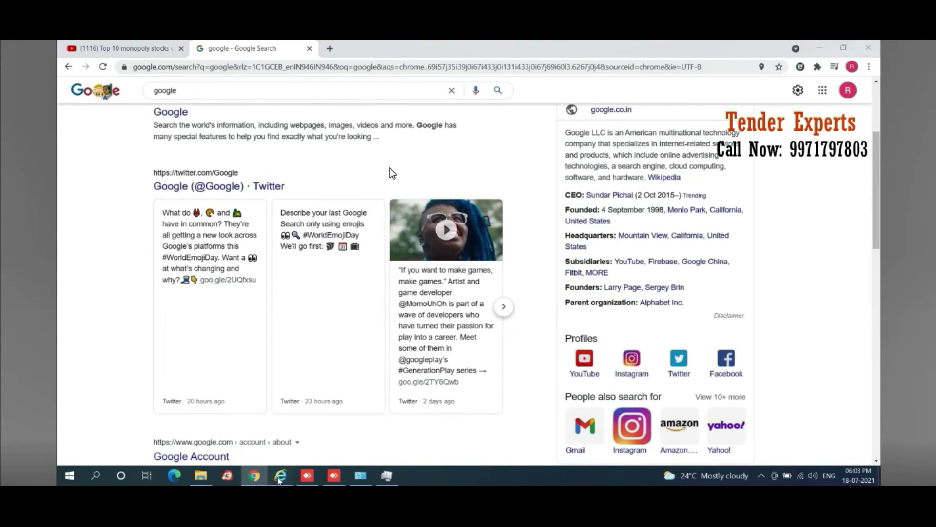
Step: Launch Internet Explorer from Windows search with 'iexplore'
key(super)
text(iexplore)
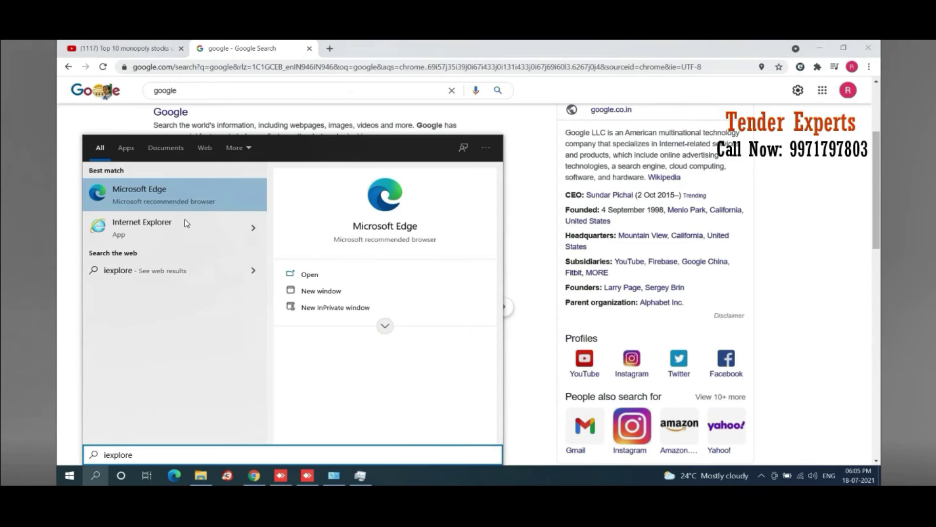
click(171, 224)
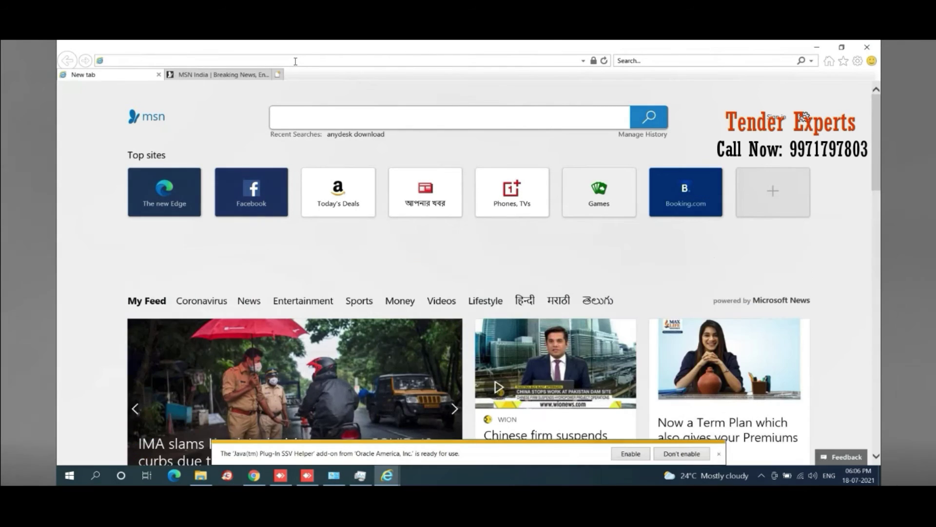
Step: Enable the Java SSV Helper add-on and load the eproc.karnataka.gov.in portal
text(https://eproc.karnataka.gov.in/eprocportal/pages/index.jsp)
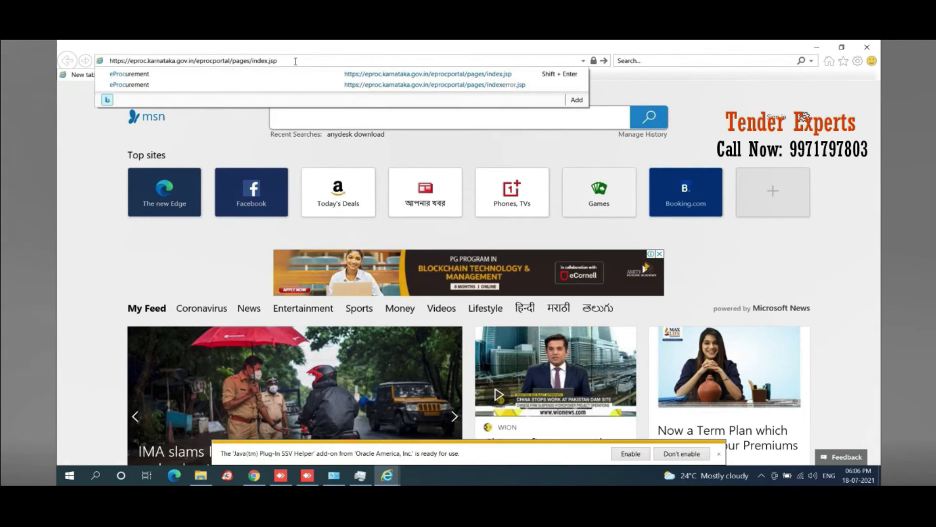
click(631, 454)
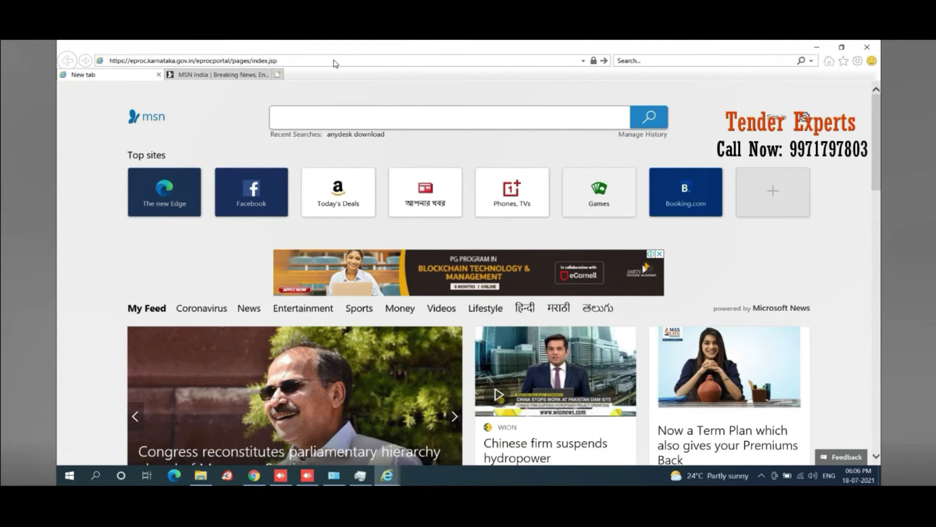
key(Return)
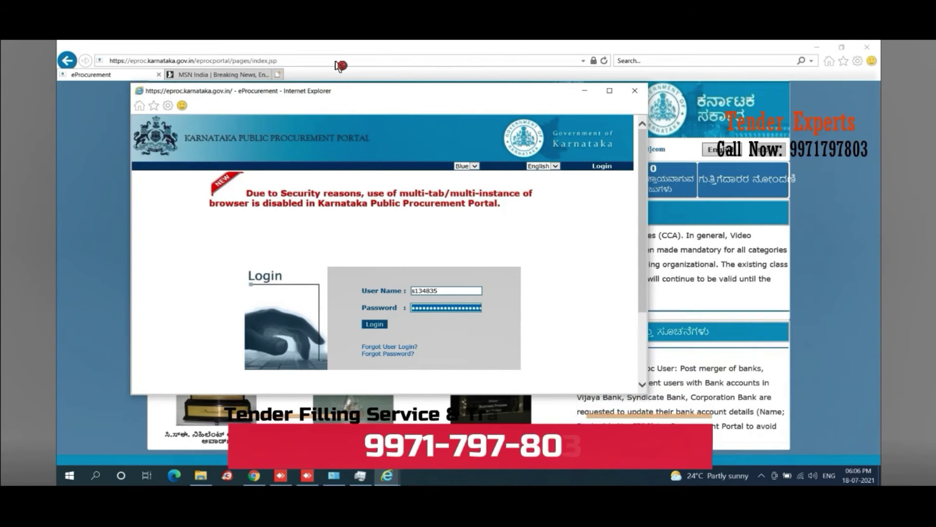
Step: Log in with the account password, open Tender Management's bid summary, and maximize the window
text(A)
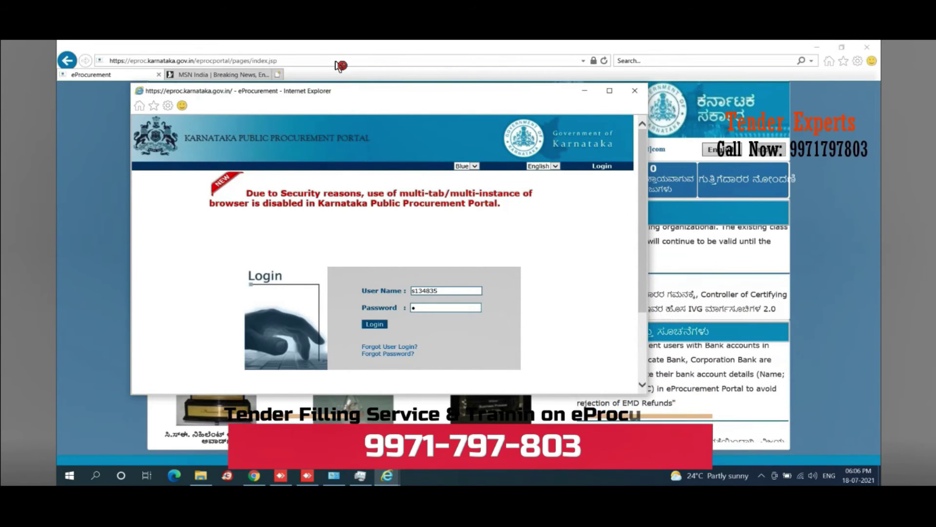
text(******)
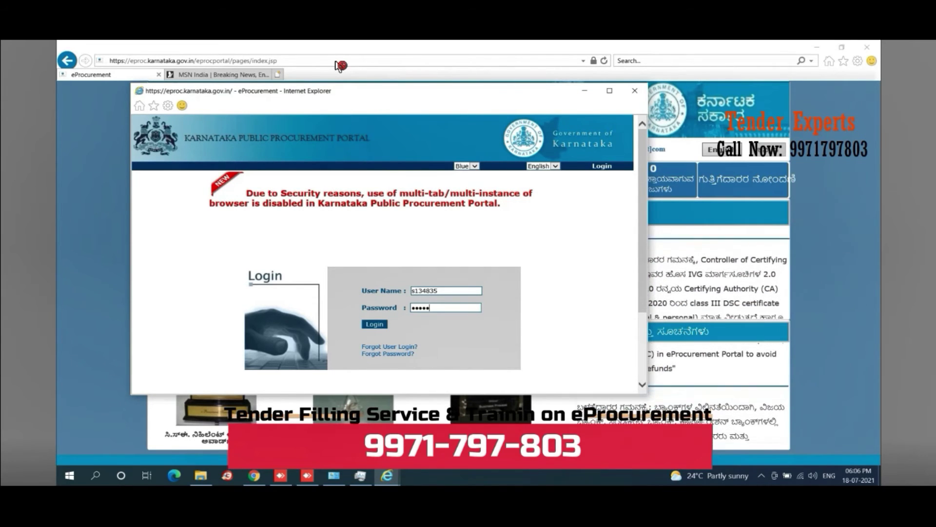
text(*******)
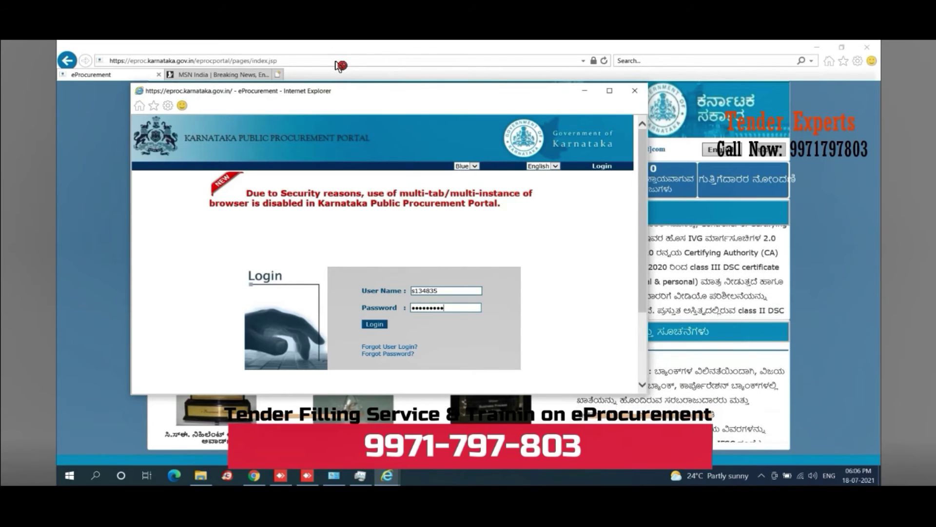
key(Return)
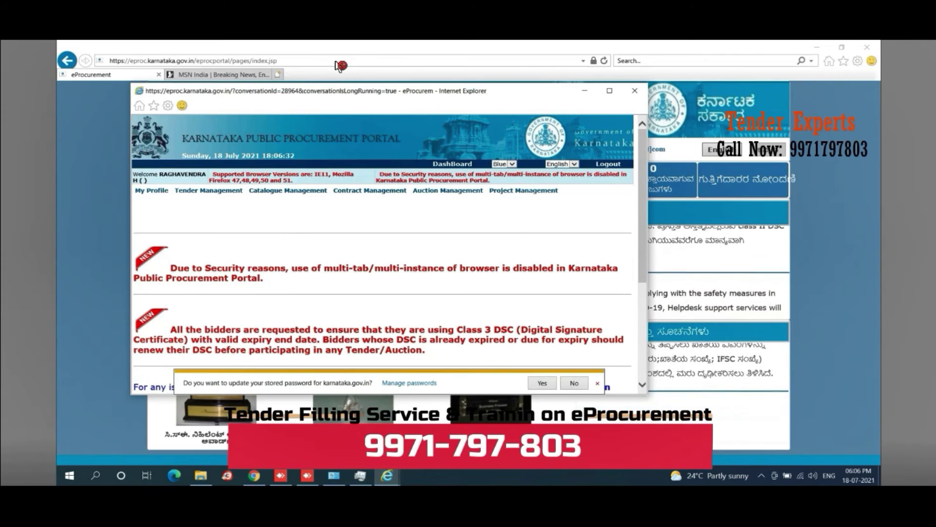
click(208, 191)
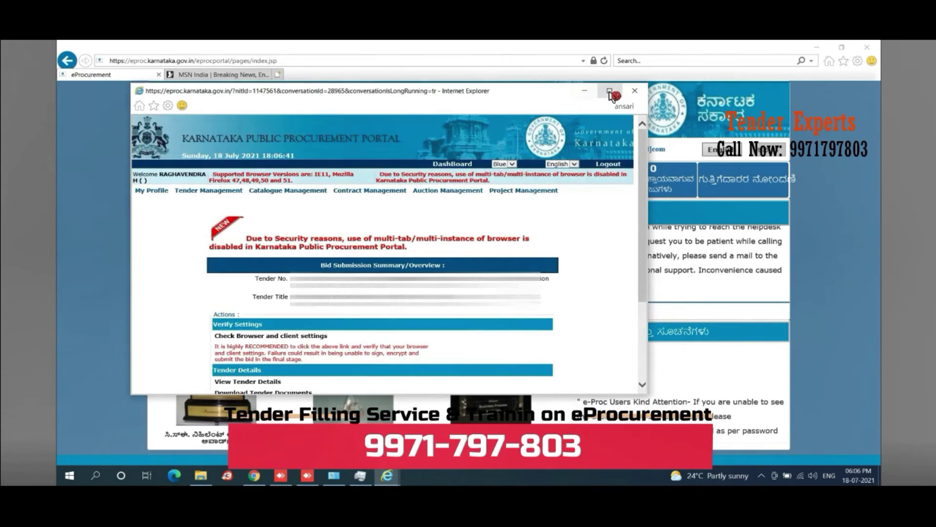
click(610, 92)
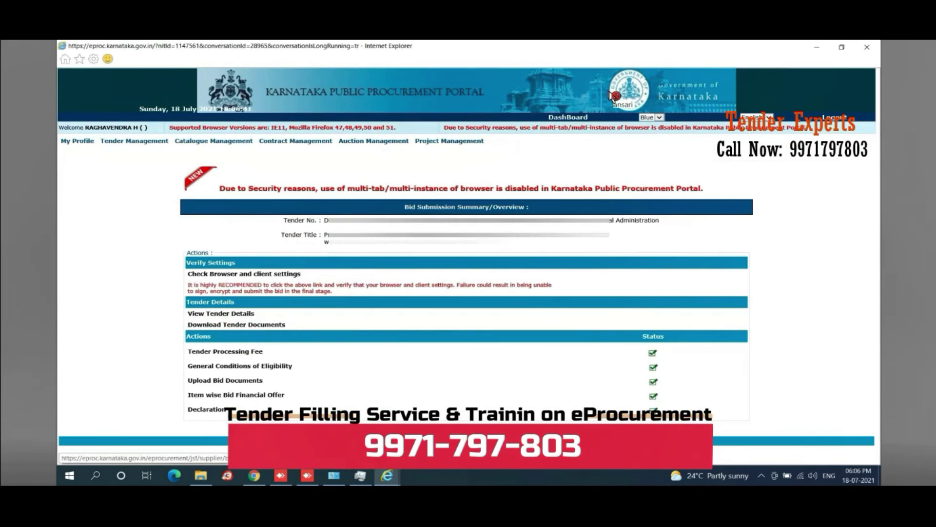
Step: On Tender Submission, let the DigitalSigner applet run, then Sign and Encrypt and enter the DSC PIN
click(341, 309)
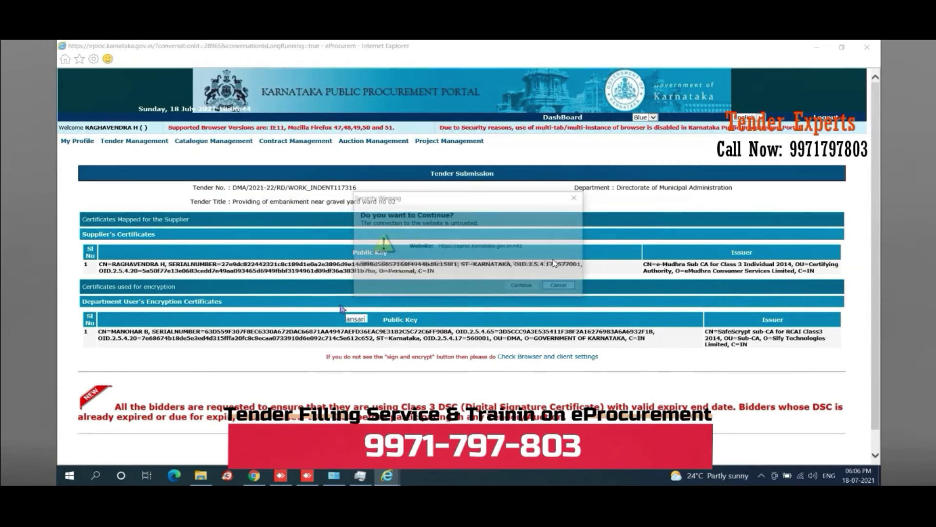
click(519, 286)
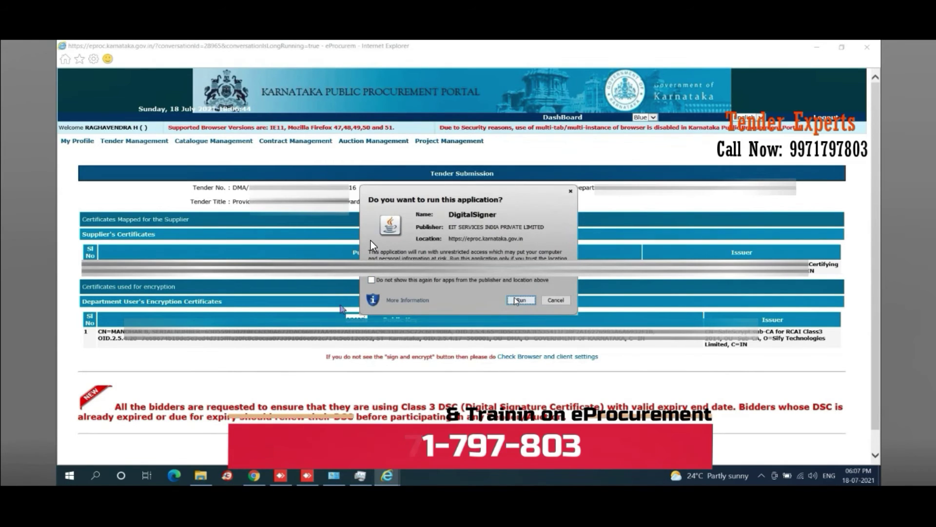
click(371, 280)
click(520, 300)
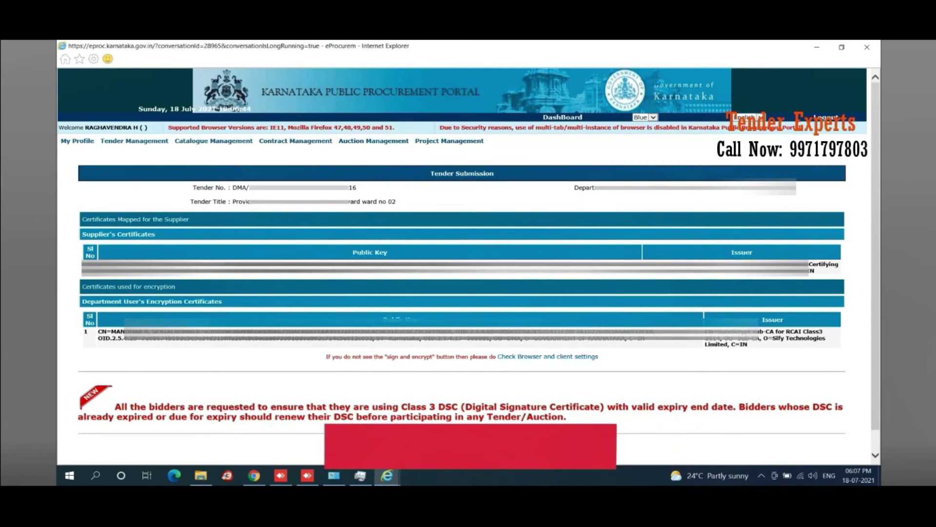
click(460, 446)
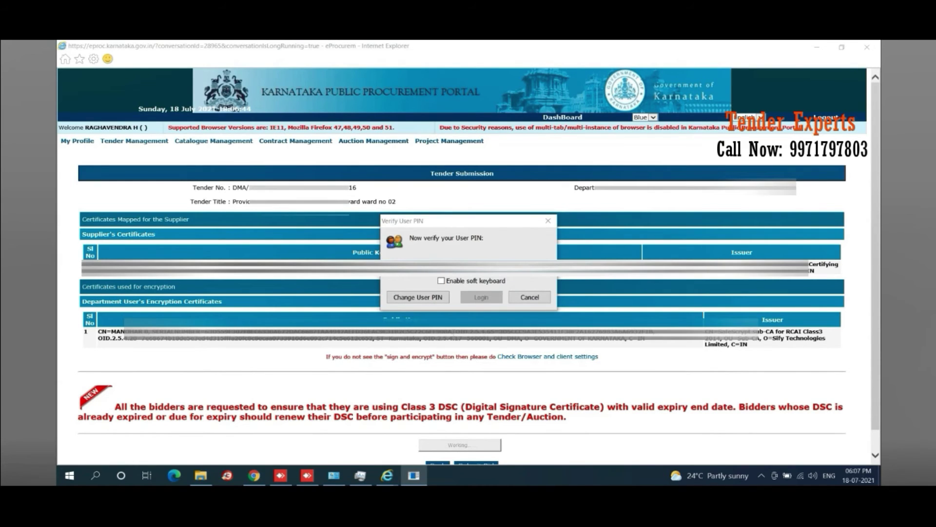
text(1)
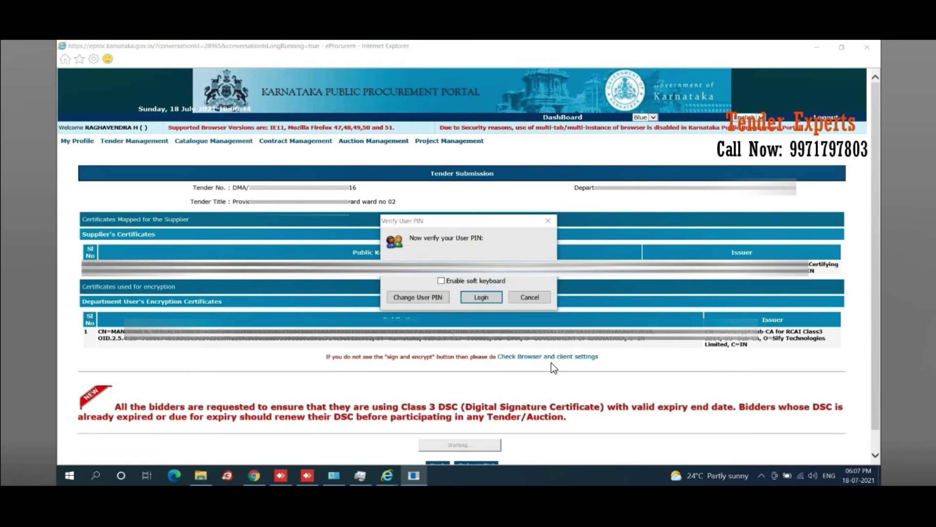
Step: Confirm the DSC PIN so encryption completes, then submit the encrypted bid and accept the confirmation
key(Return)
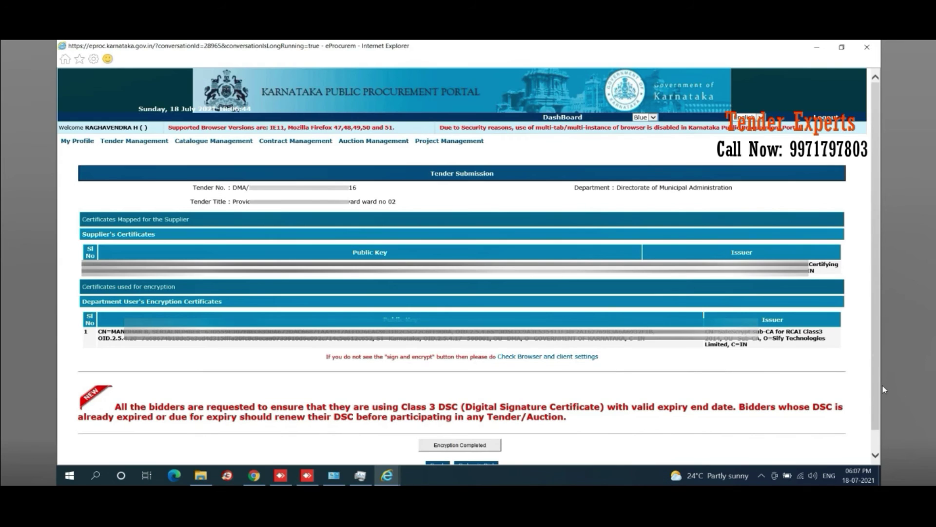
scroll(881, 427, down, 1)
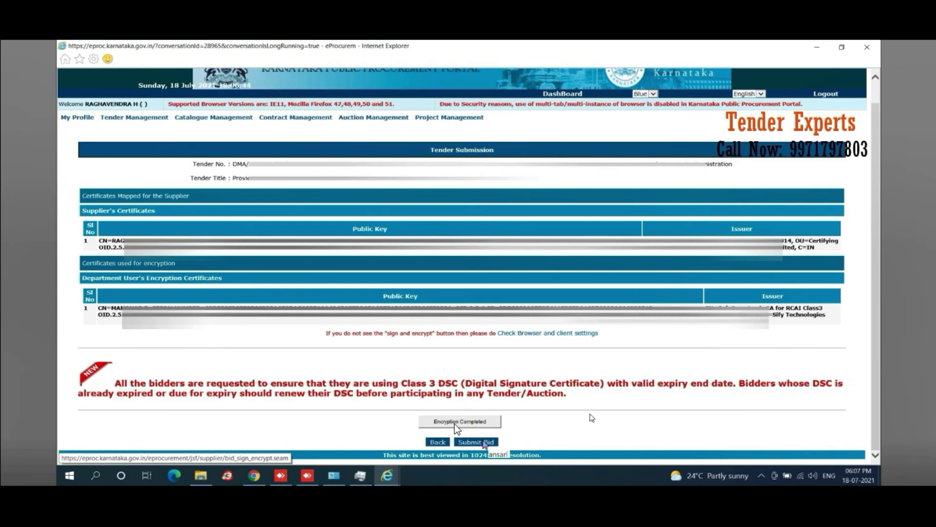
click(477, 443)
click(591, 416)
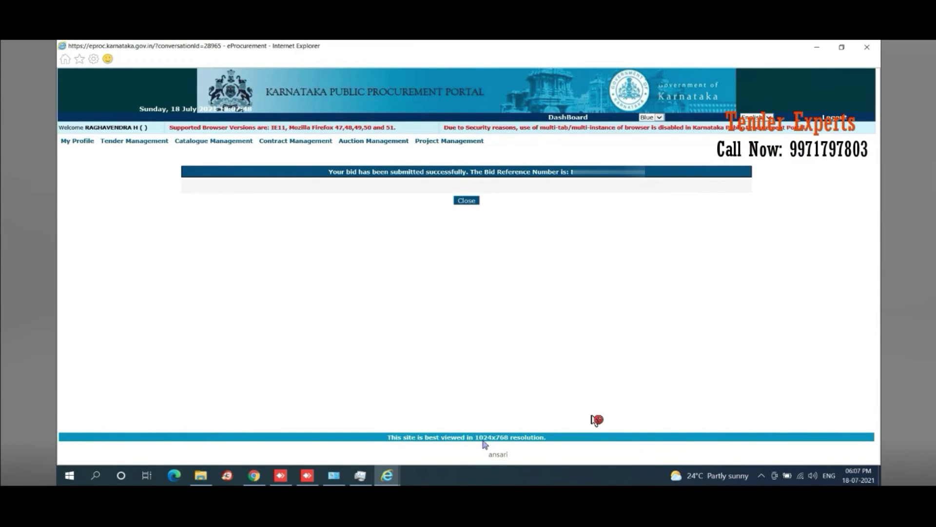